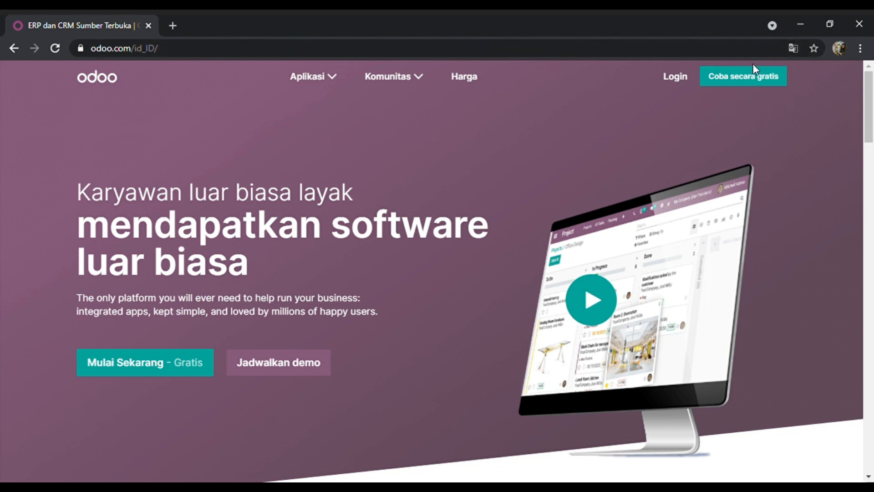
Step: Start a free Odoo trial with the Penjualan app selected and continue to the registration form
{"action": "left_click", "coordinate": [754, 81]}
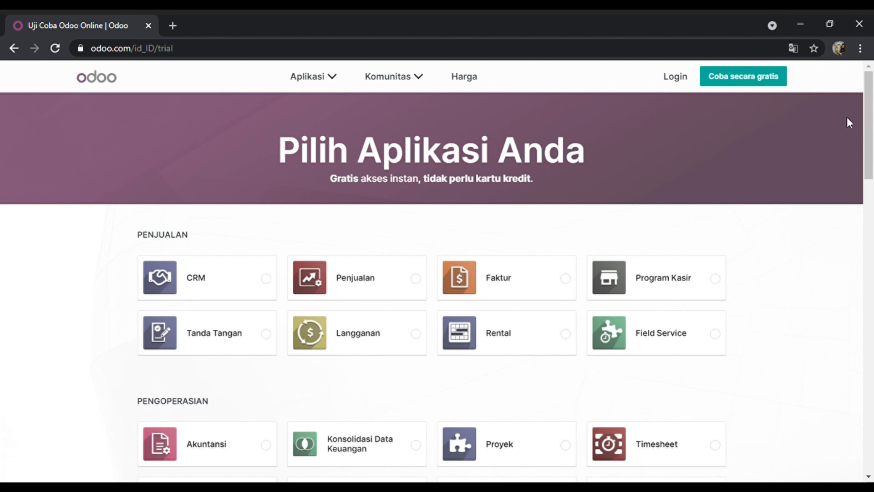
{"action": "left_click_drag", "start_coordinate": [870, 146], "coordinate": [872, 128]}
{"action": "scroll", "coordinate": [872, 184], "scroll_direction": "down", "scroll_amount": 2}
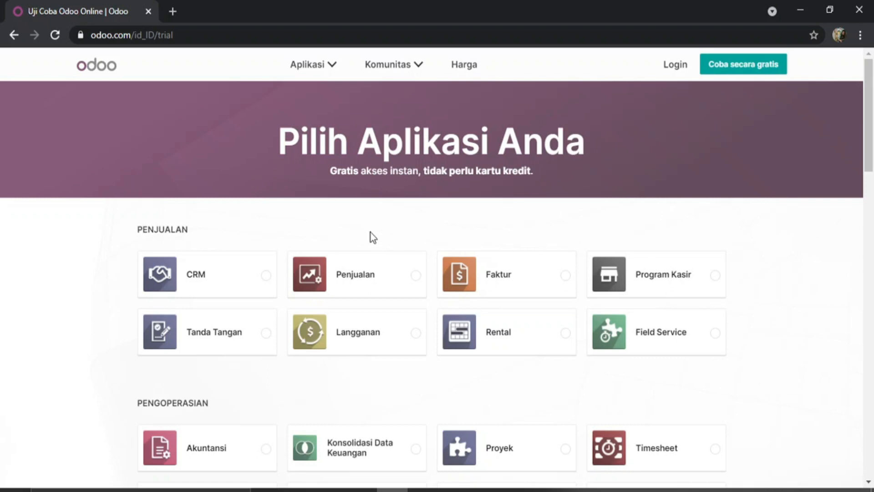
{"action": "left_click", "coordinate": [312, 284]}
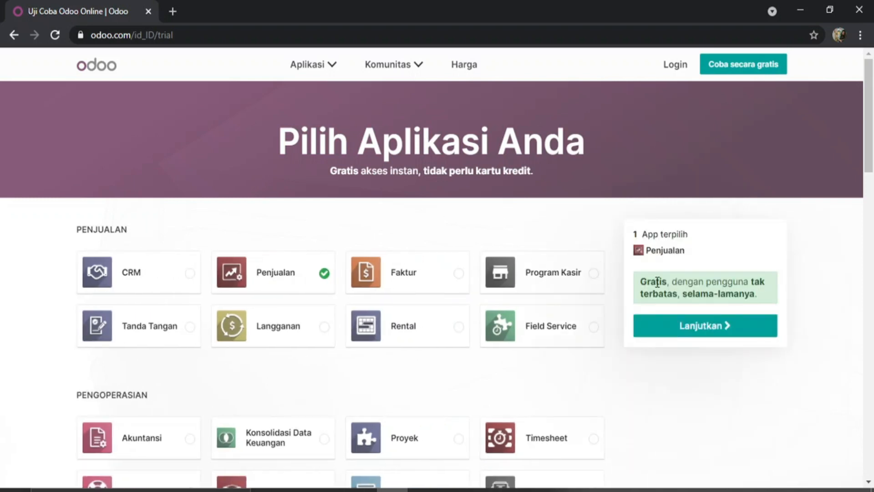
{"action": "left_click", "coordinate": [687, 333]}
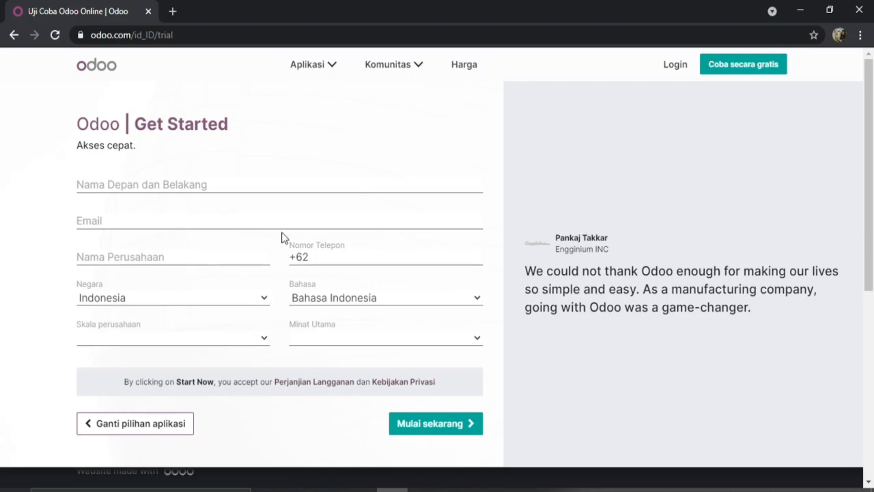
Step: Enter the registrant's name and e-mail address in the registration form
{"action": "left_click", "coordinate": [177, 185]}
{"action": "type", "text": "Yohana"}
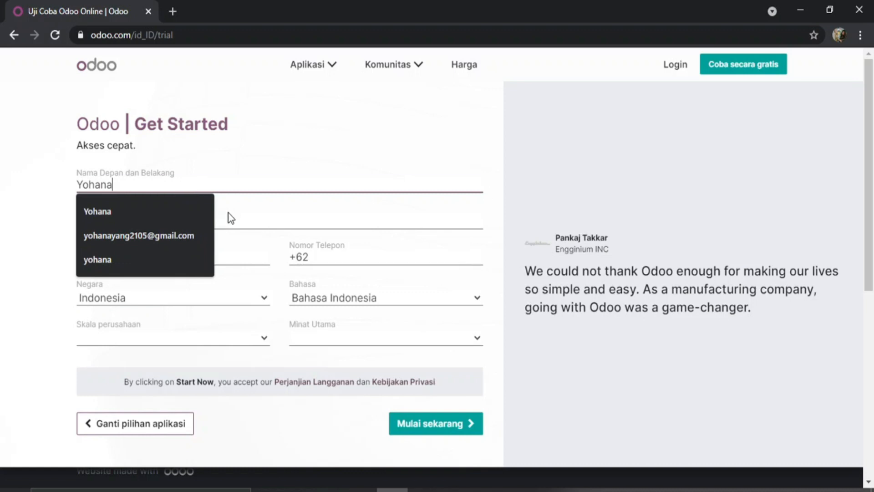
{"action": "left_click", "coordinate": [234, 223]}
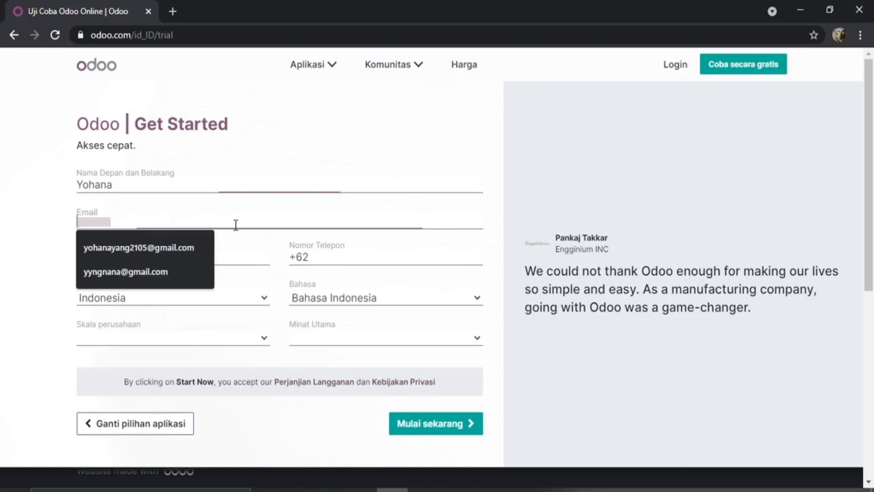
{"action": "left_click", "coordinate": [182, 236]}
Step: Set the company name to Sisterhood and fill in the phone number
{"action": "left_click", "coordinate": [164, 252]}
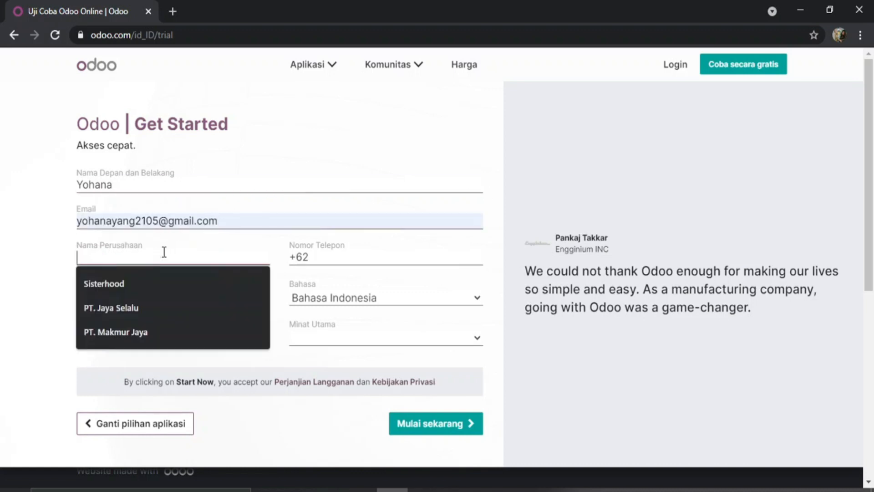
{"action": "type", "text": "Ssi"}
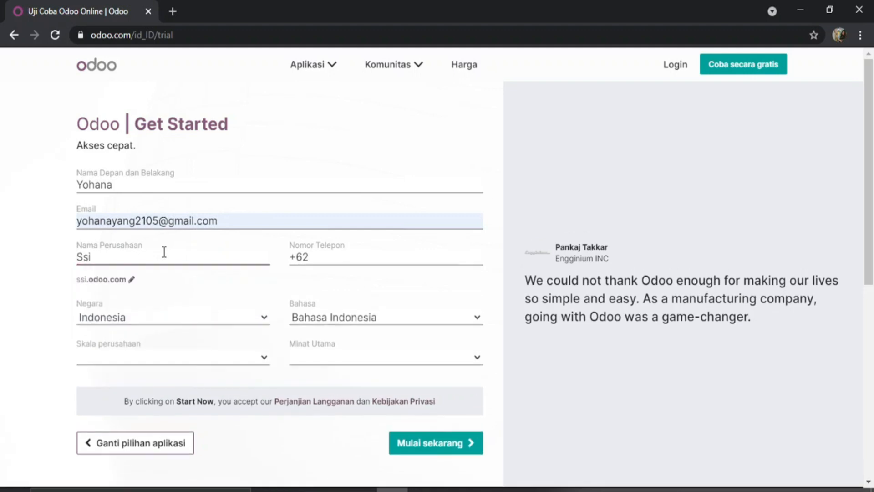
{"action": "key", "text": "BackSpace"}
{"action": "key", "text": "BackSpace"}
{"action": "type", "text": "isterho"}
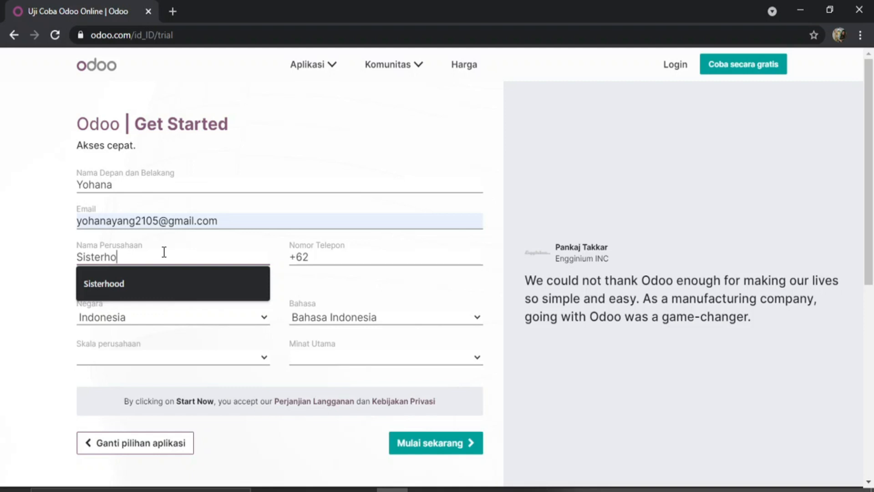
{"action": "type", "text": "od"}
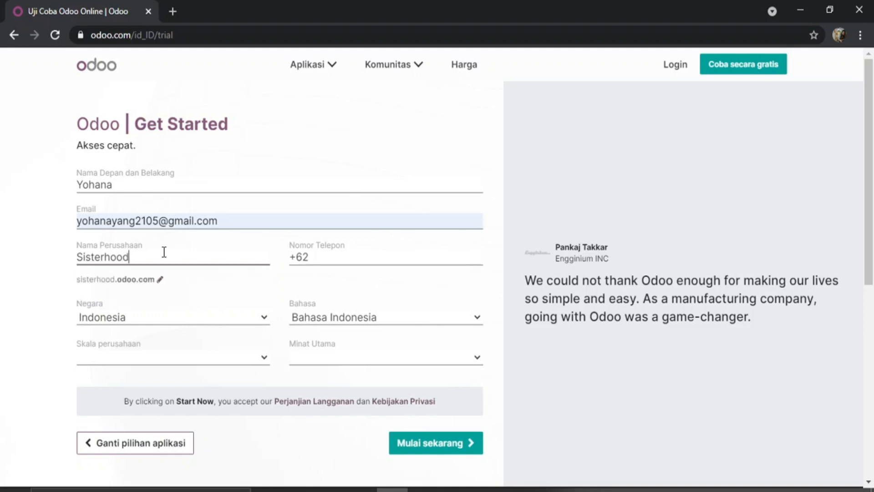
{"action": "left_click", "coordinate": [330, 262]}
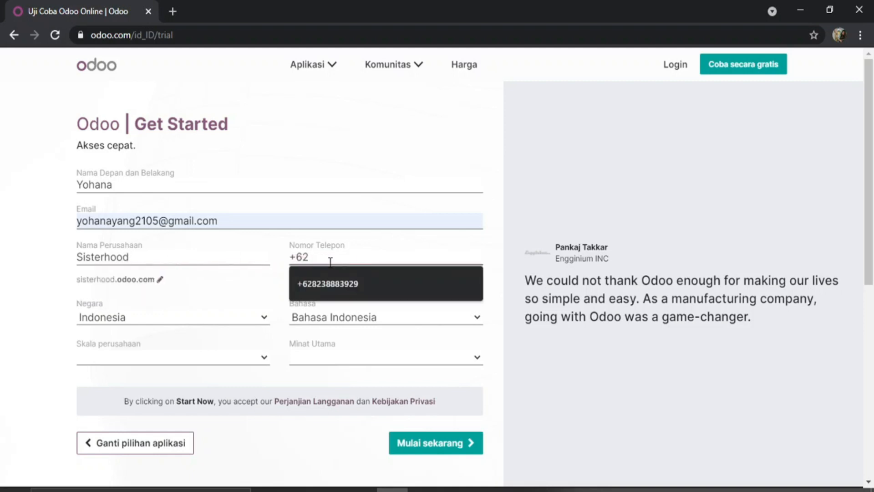
{"action": "left_click", "coordinate": [326, 283]}
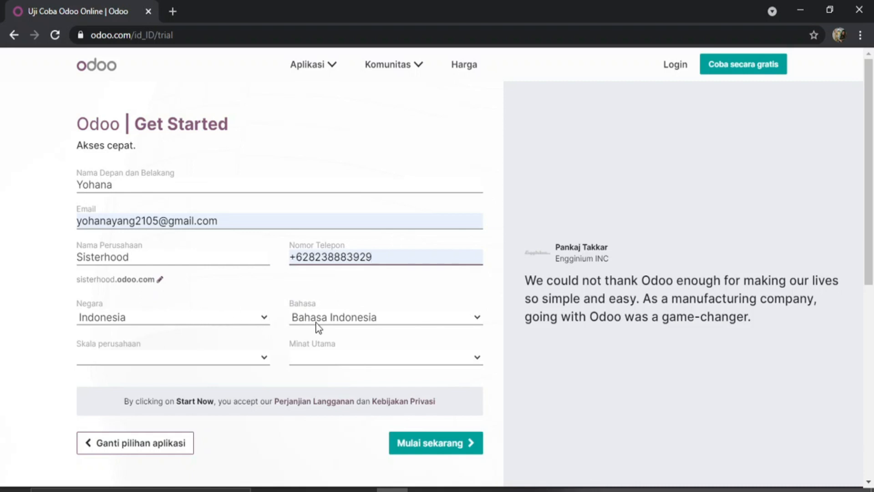
Step: Set the company size to < 5 karyawan and the main interest to Saya adalah mahasiswa, and submit the registration
{"action": "left_click", "coordinate": [233, 359]}
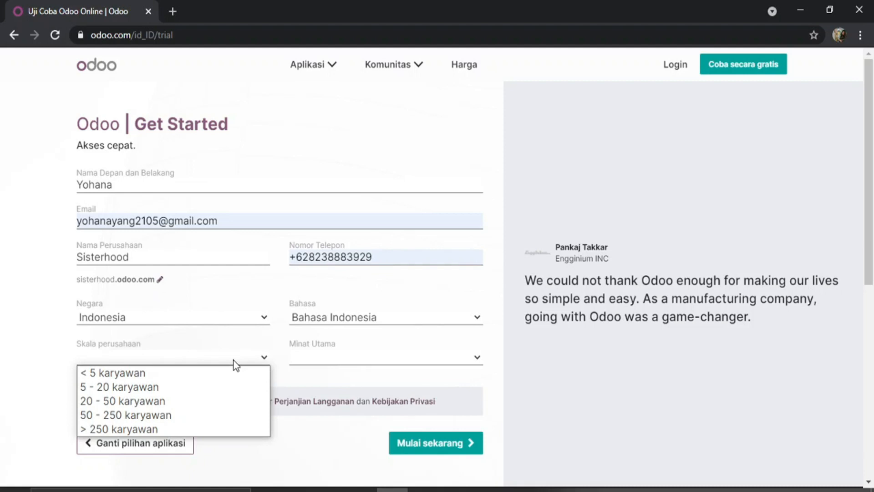
{"action": "left_click", "coordinate": [228, 372]}
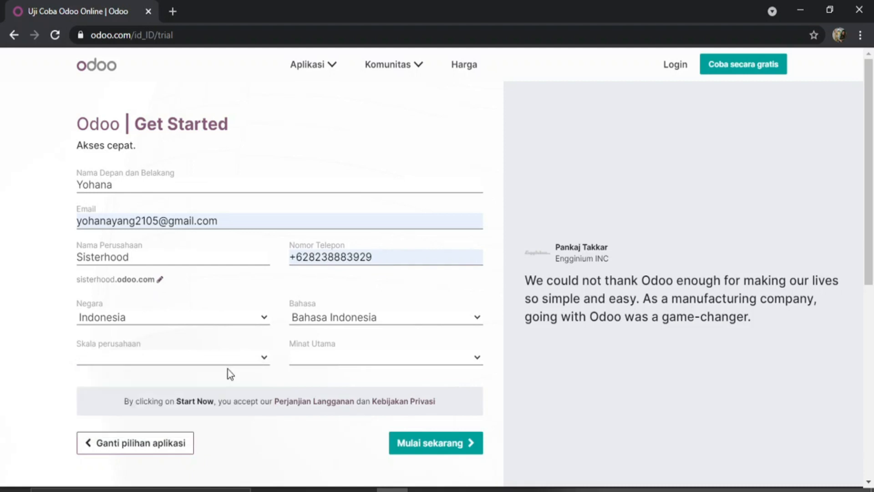
{"action": "left_click", "coordinate": [299, 359]}
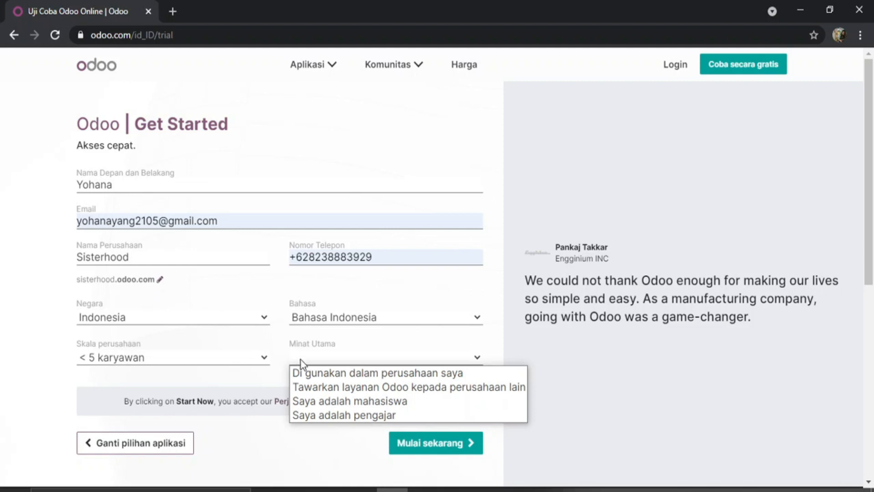
{"action": "left_click", "coordinate": [301, 401]}
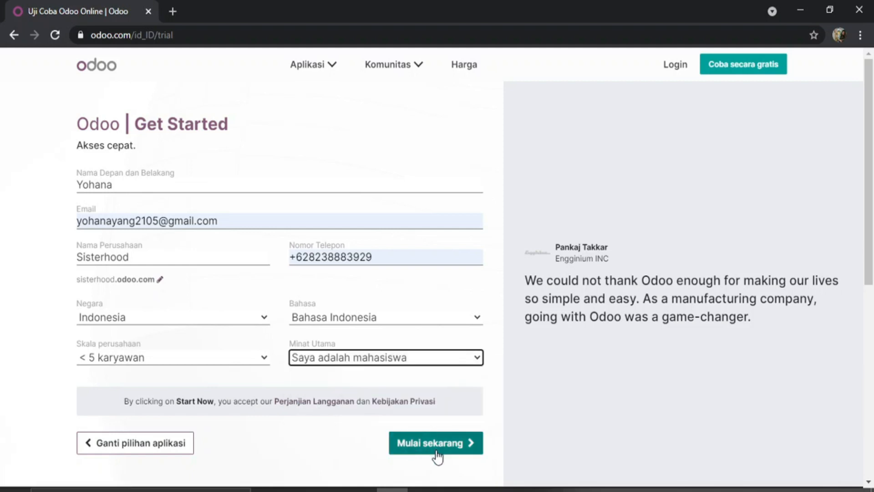
{"action": "left_click", "coordinate": [436, 444]}
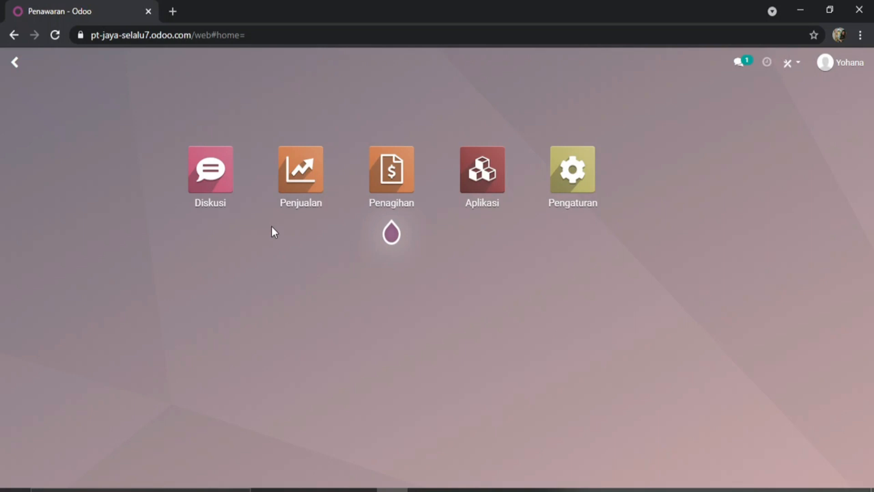
Step: Create a new quotation in the Penjualan app and fill in the customer's name
{"action": "left_click", "coordinate": [300, 185]}
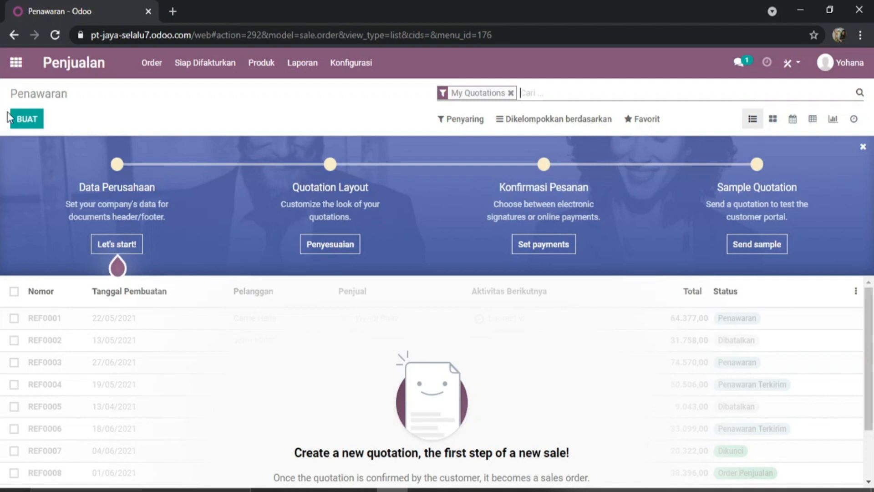
{"action": "left_click", "coordinate": [27, 124]}
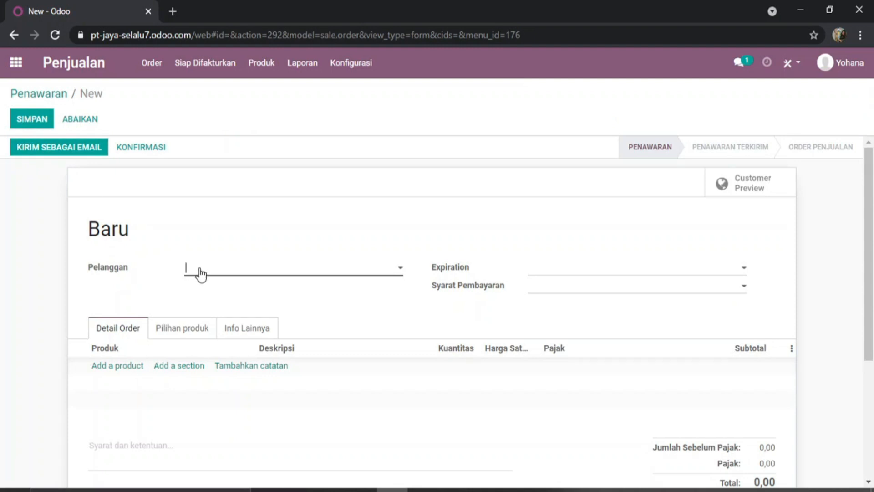
{"action": "type", "text": "ina"}
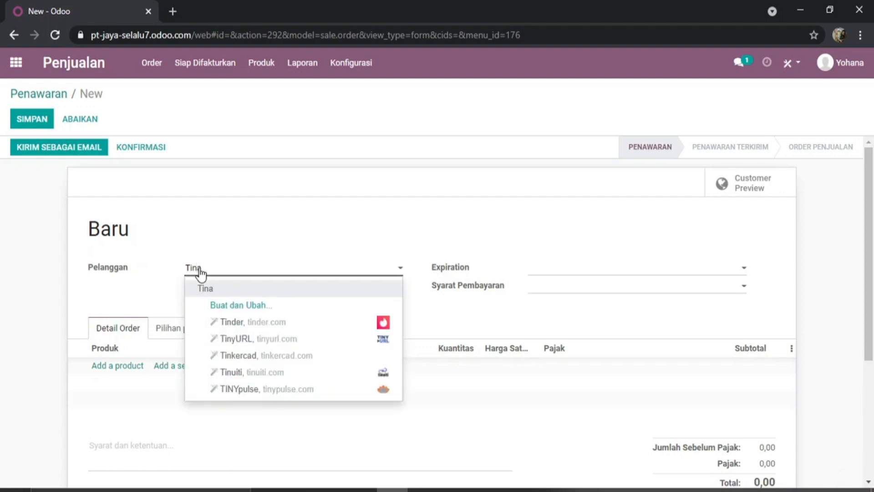
{"action": "left_click", "coordinate": [216, 289]}
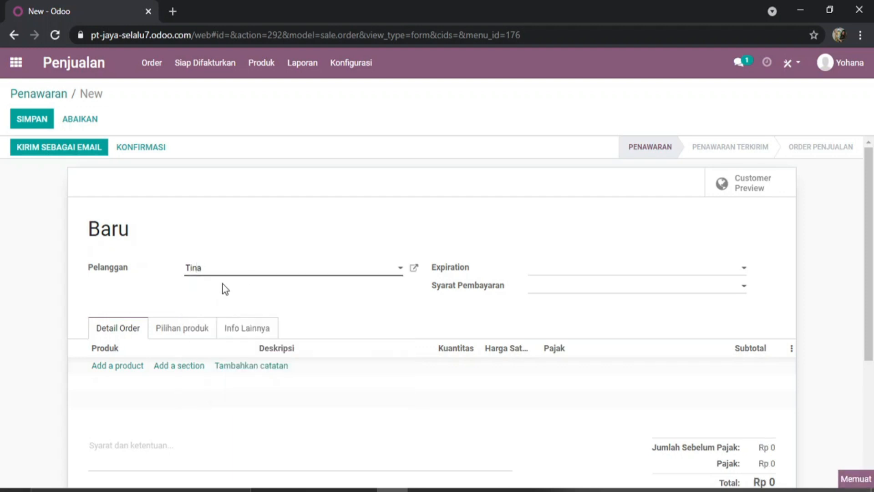
Step: Set the quotation's expiration date to 31/05/2021 and its payment terms to Kontan
{"action": "left_click", "coordinate": [534, 272]}
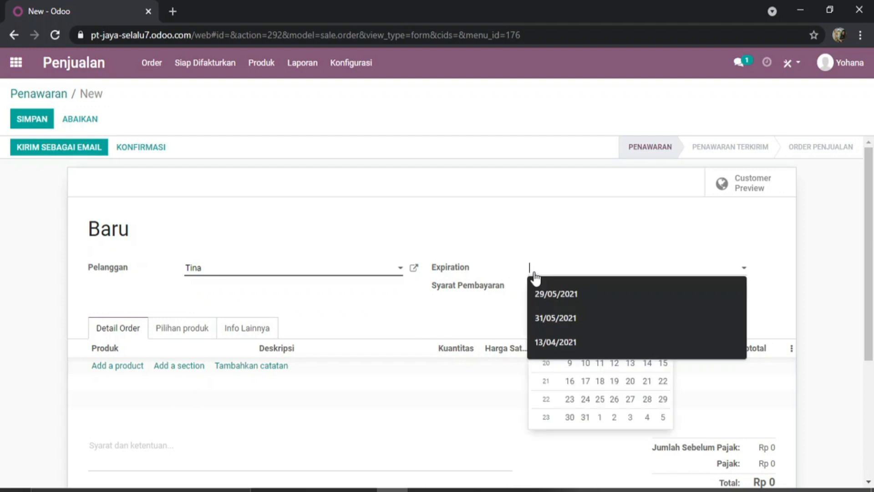
{"action": "left_click", "coordinate": [585, 417]}
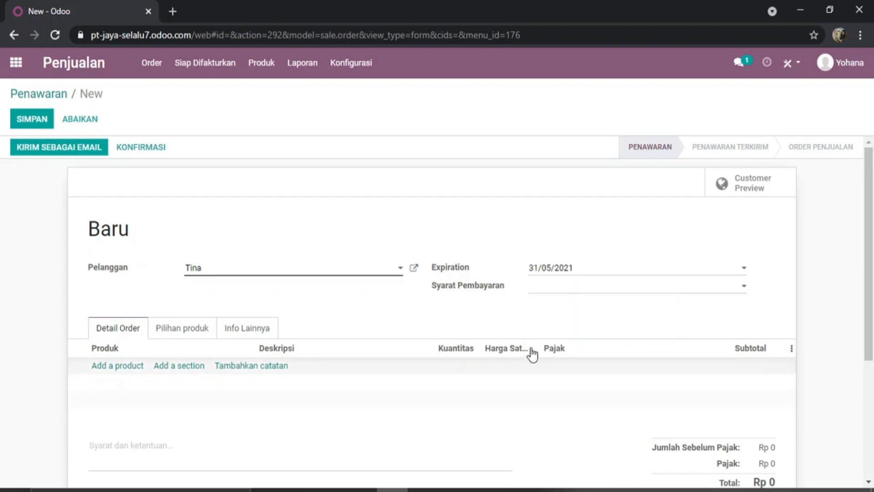
{"action": "left_click", "coordinate": [554, 293]}
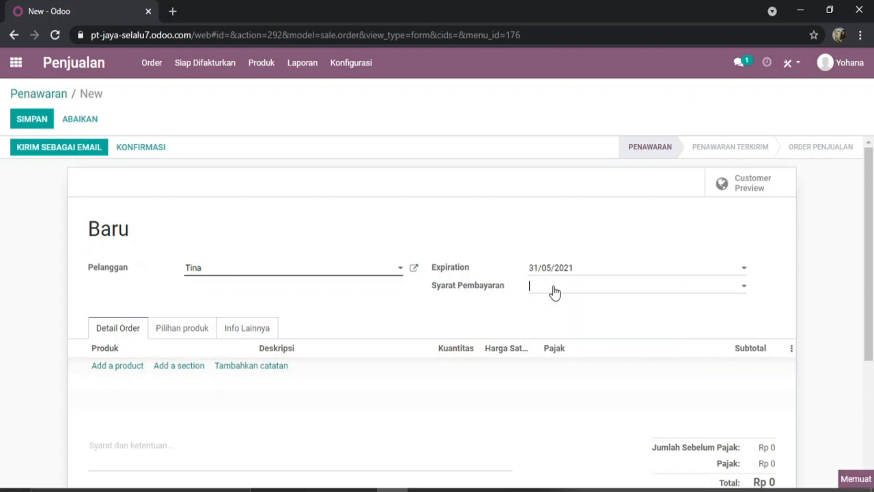
{"action": "left_click", "coordinate": [564, 311]}
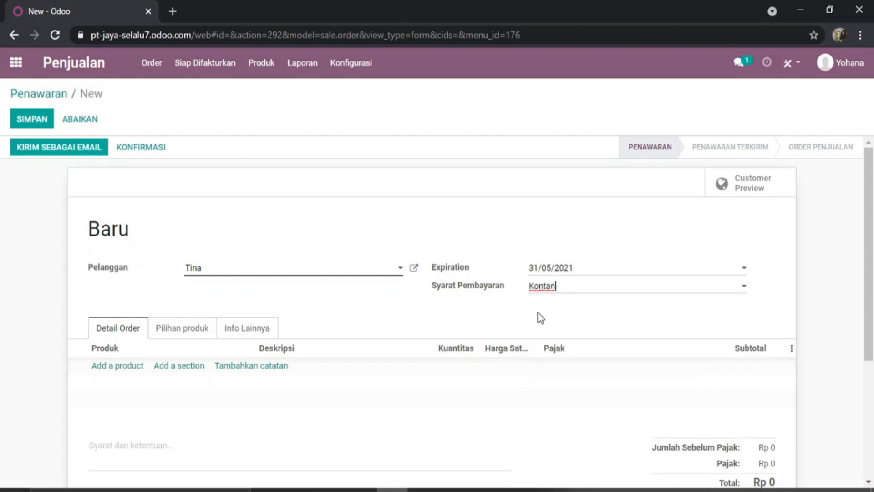
Step: Add the product TV to the order lines with a unit price of 3500000 and confirm the quotation
{"action": "left_click", "coordinate": [107, 368]}
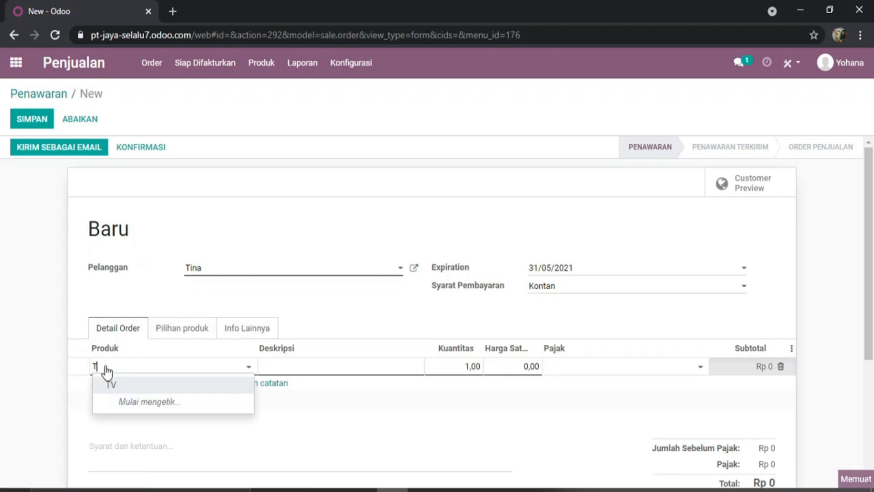
{"action": "type", "text": "Tv"}
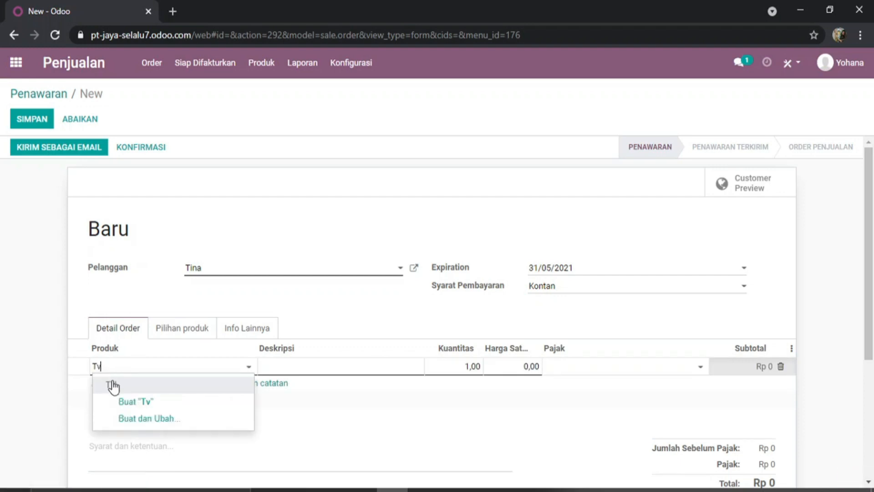
{"action": "left_click", "coordinate": [113, 384]}
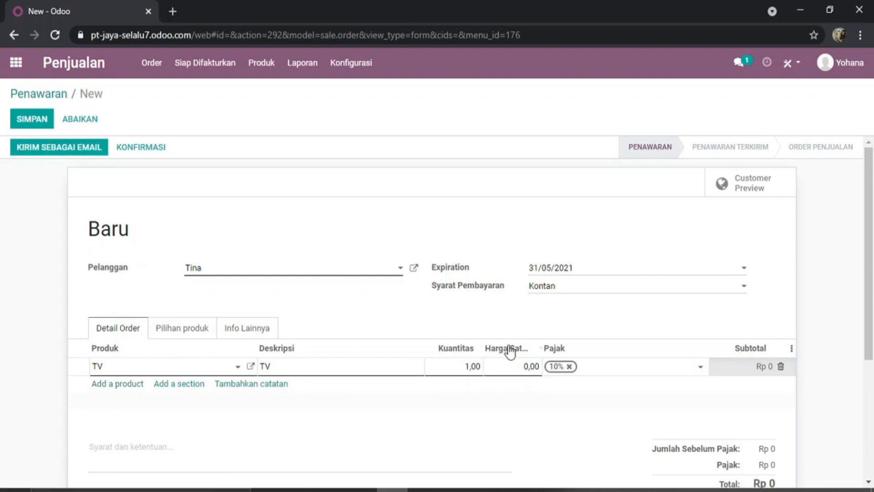
{"action": "left_click", "coordinate": [523, 364]}
{"action": "type", "text": "3500000"}
{"action": "scroll", "coordinate": [872, 314], "scroll_direction": "down", "scroll_amount": 1}
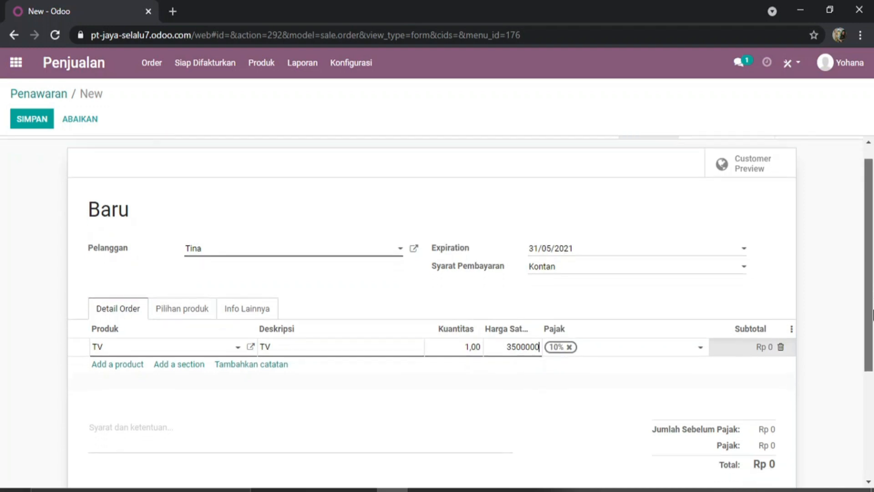
{"action": "scroll", "coordinate": [872, 314], "scroll_direction": "down", "scroll_amount": 2}
{"action": "left_click", "coordinate": [710, 314]}
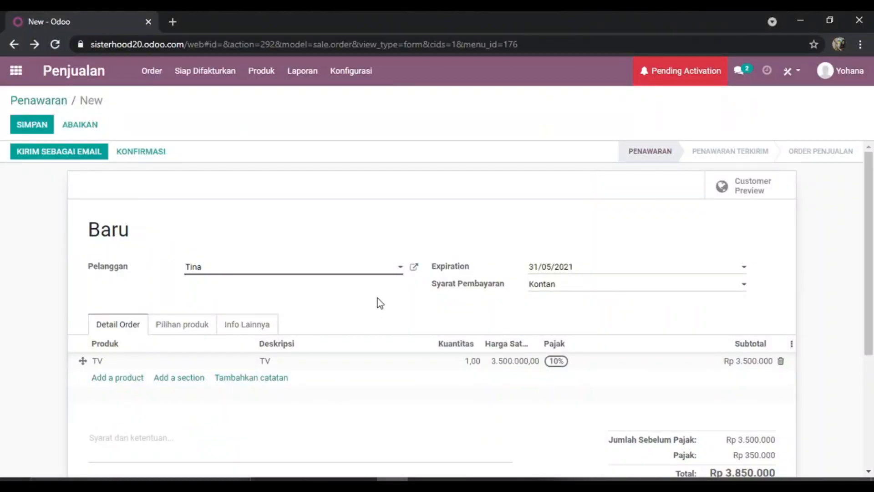
{"action": "left_click", "coordinate": [150, 154]}
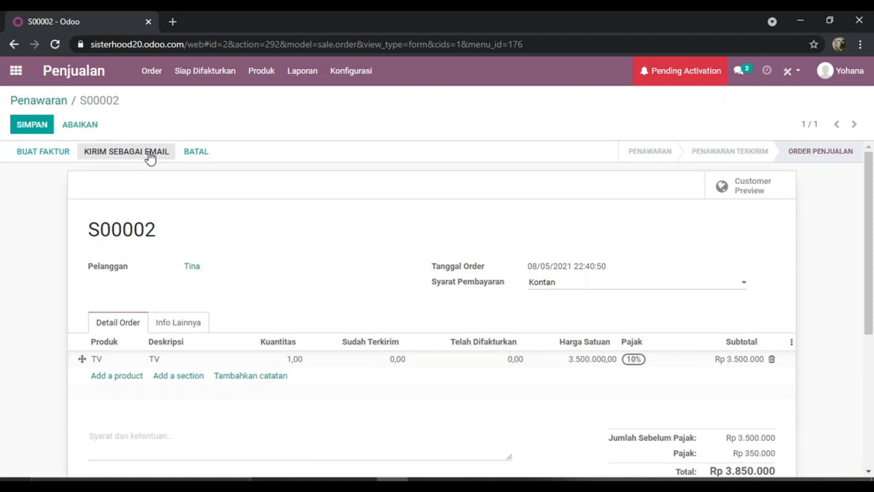
Step: Create and view a percentage down payment invoice for the order, with an amount of 0,10 % and Kas as the income account
{"action": "left_click", "coordinate": [63, 157]}
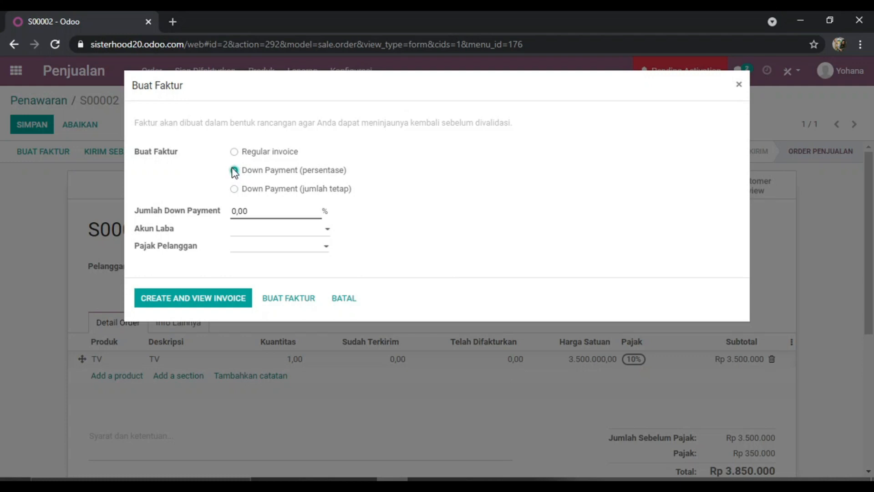
{"action": "left_click", "coordinate": [254, 212]}
{"action": "key", "text": "BackSpace"}
{"action": "key", "text": "BackSpace"}
{"action": "type", "text": "10"}
{"action": "left_click", "coordinate": [260, 237]}
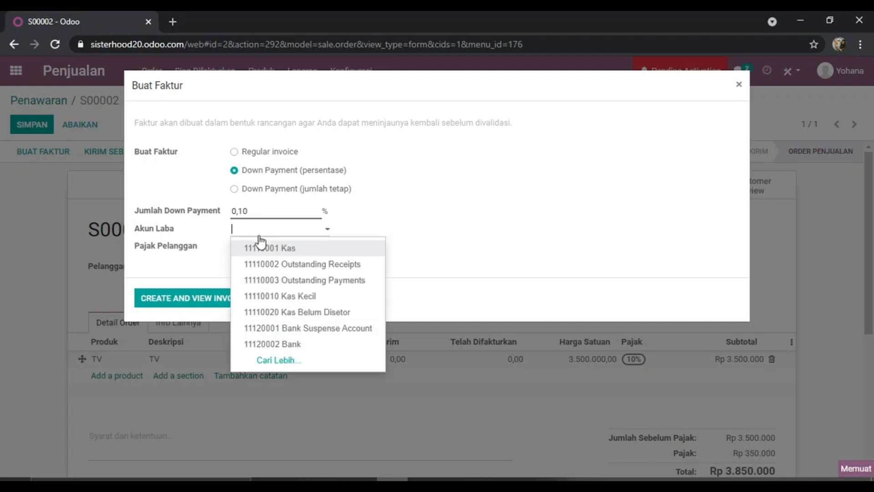
{"action": "left_click", "coordinate": [260, 248]}
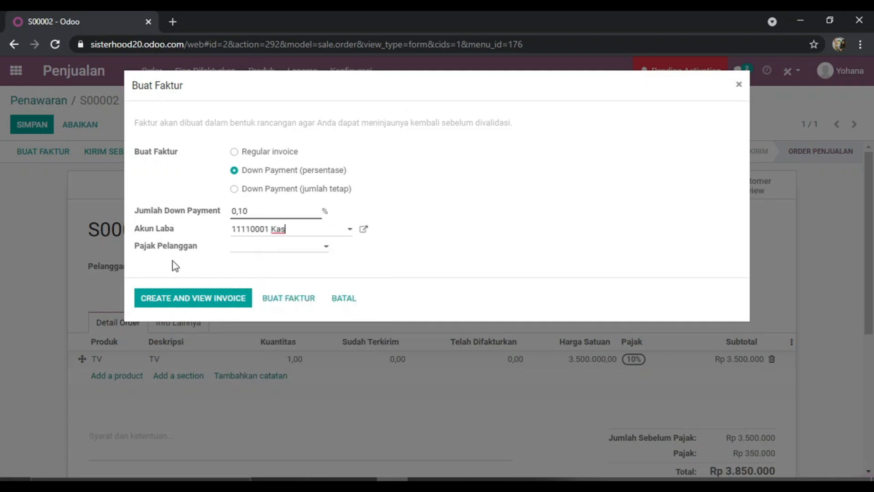
{"action": "left_click", "coordinate": [187, 299]}
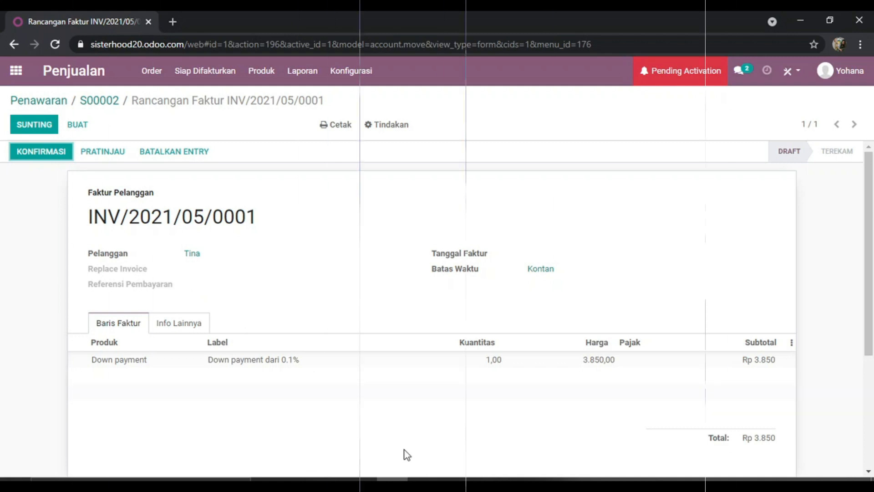
{"action": "left_click", "coordinate": [423, 481]}
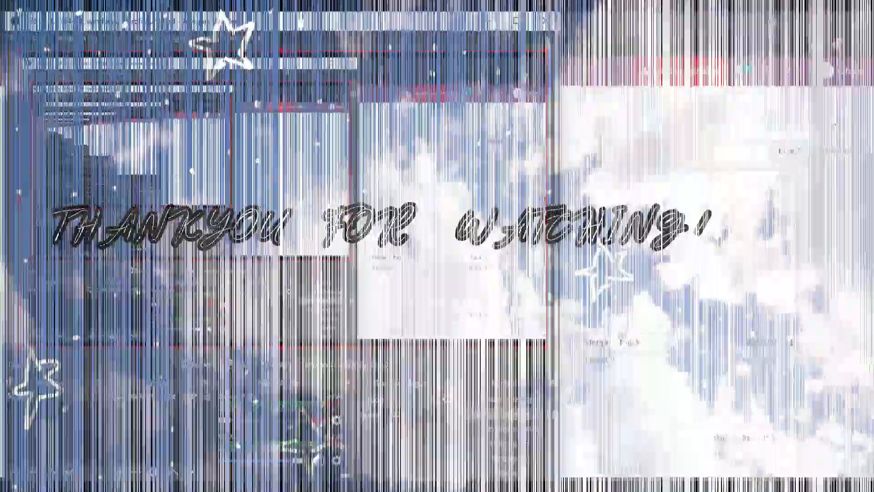